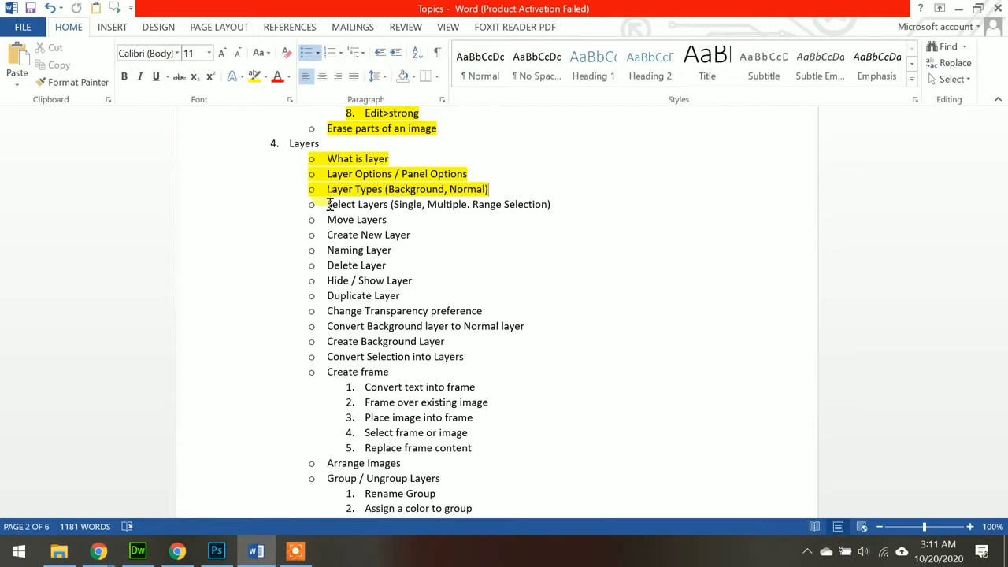
Switch to Photoshop and fill an elliptical selection about 36 by 34 in with orange mid-image on the Shapre layer
{"action": "left_click", "coordinate": [217, 551]}
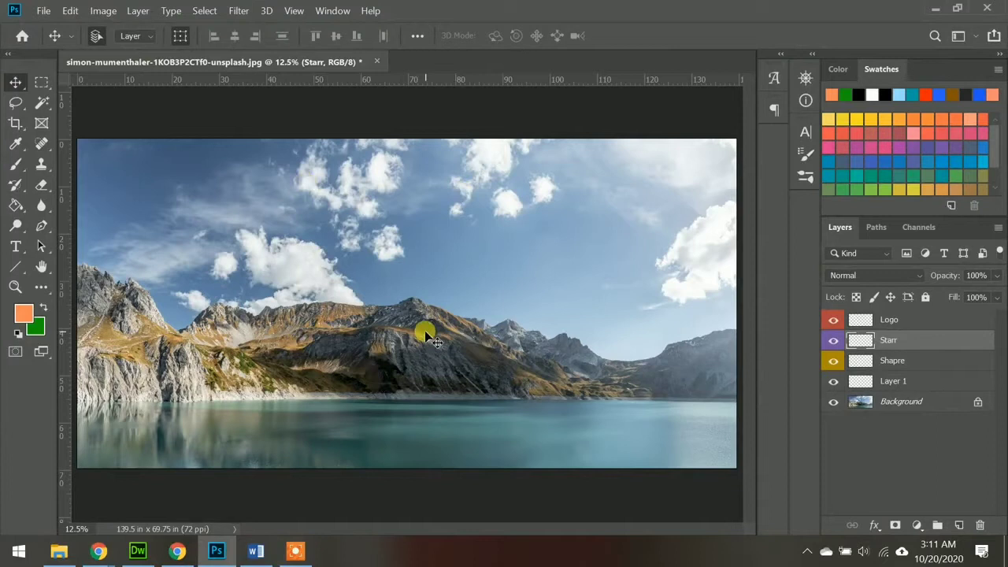
{"action": "left_click", "coordinate": [880, 363]}
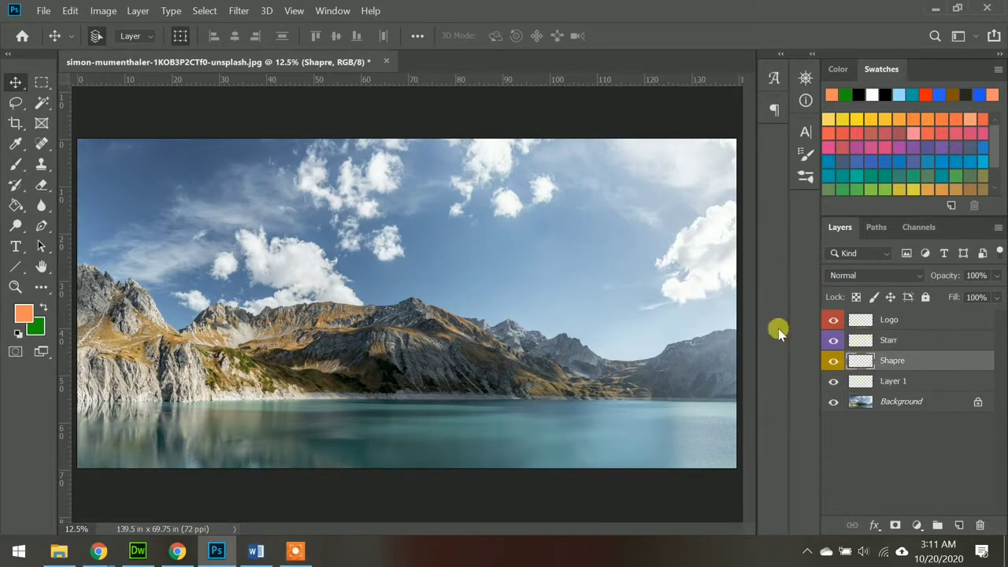
{"action": "left_click", "coordinate": [45, 88]}
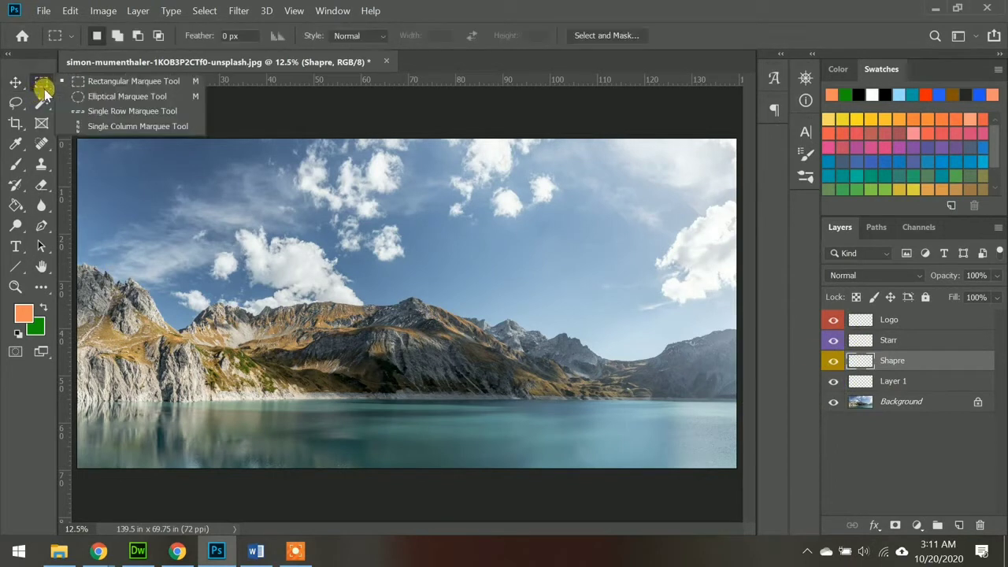
{"action": "left_click", "coordinate": [99, 97]}
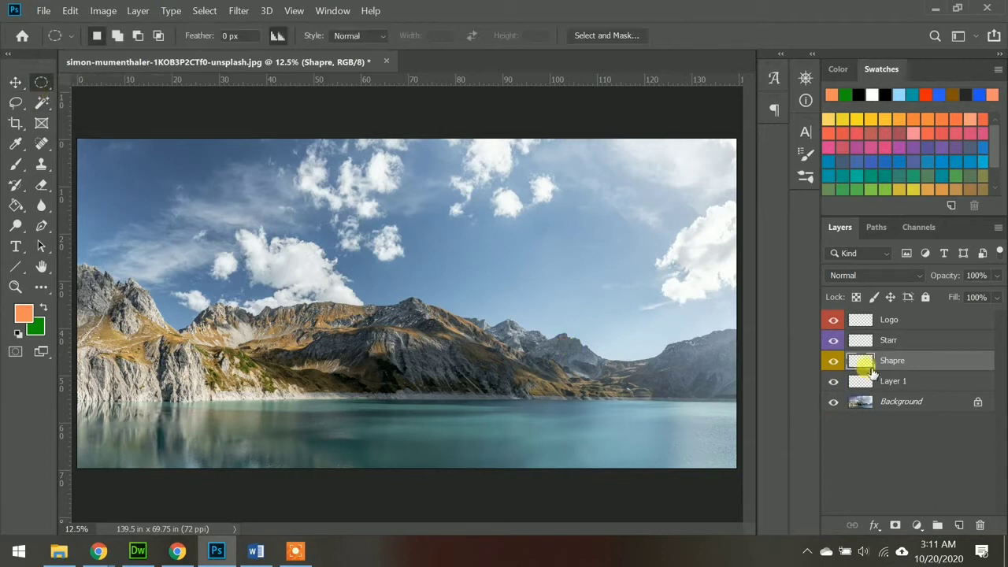
{"action": "left_click_drag", "start_coordinate": [463, 226], "coordinate": [293, 391]}
{"action": "left_click", "coordinate": [15, 205]}
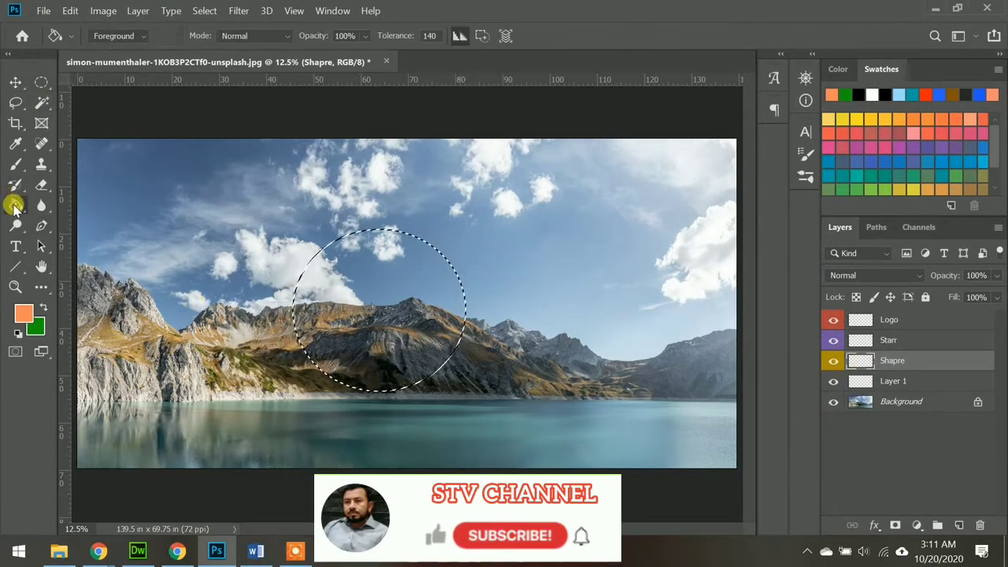
{"action": "left_click", "coordinate": [351, 285]}
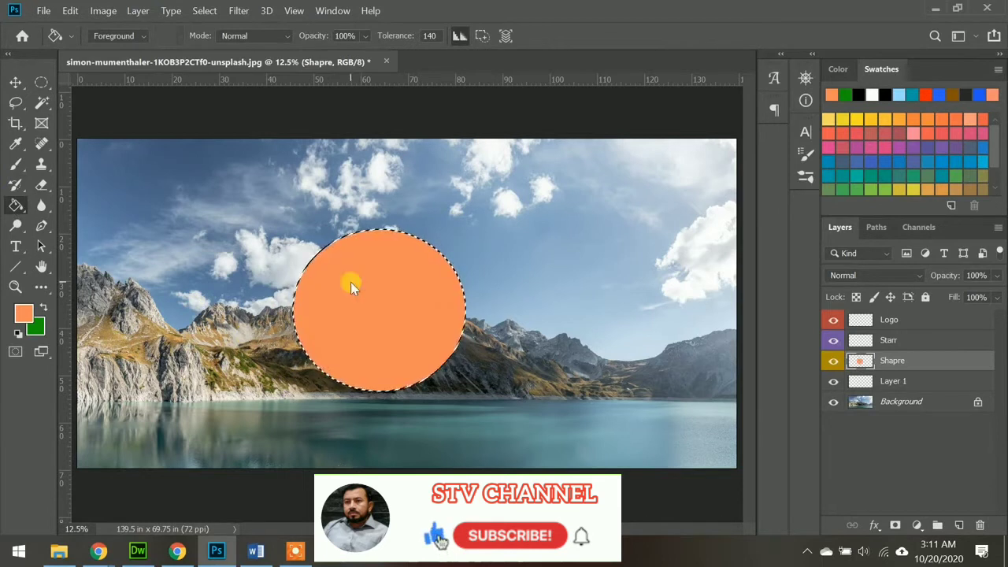
Clear the elliptical selection and move the orange ellipse about 10 in to the right
{"action": "left_click", "coordinate": [15, 82]}
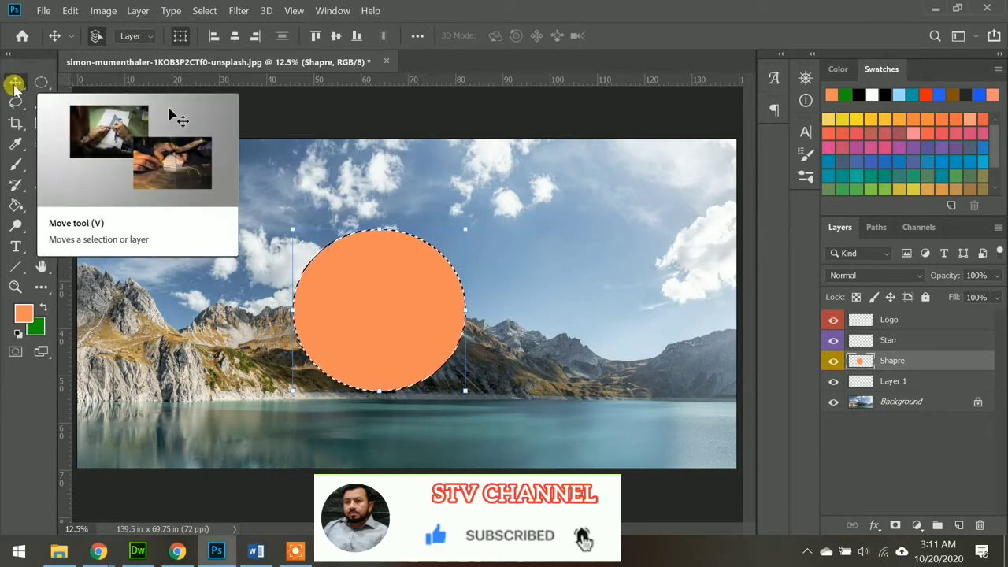
{"action": "left_click", "coordinate": [863, 340]}
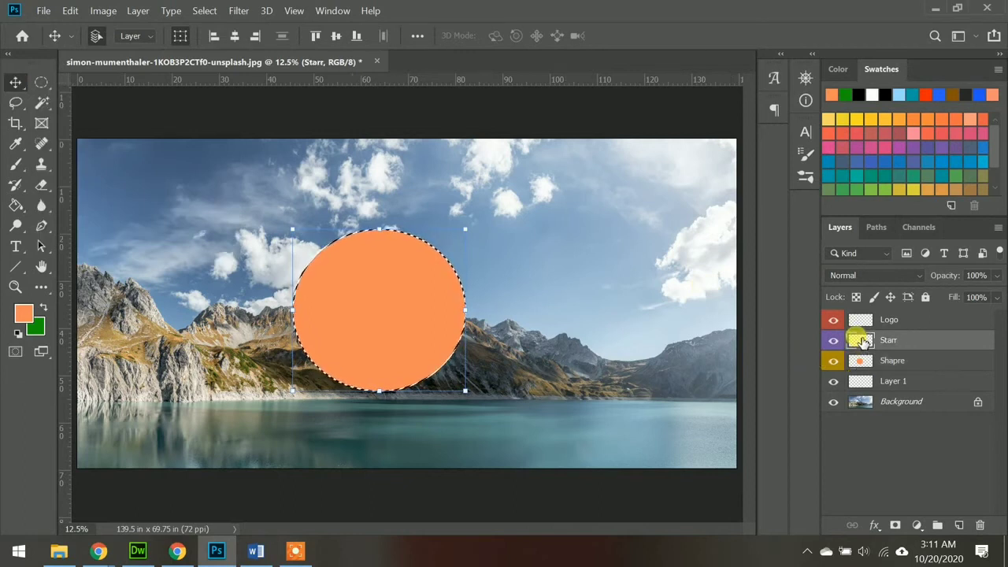
{"action": "left_click", "coordinate": [584, 310]}
{"action": "key", "text": "ctrl+d"}
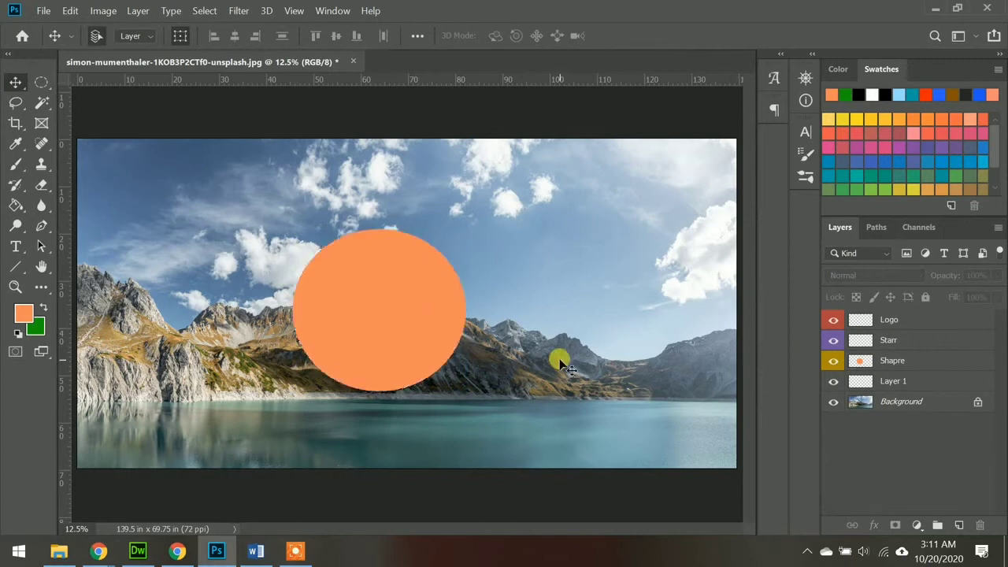
{"action": "left_click", "coordinate": [855, 340]}
{"action": "left_click_drag", "start_coordinate": [647, 315], "coordinate": [477, 320]}
{"action": "left_click_drag", "start_coordinate": [400, 318], "coordinate": [449, 311]}
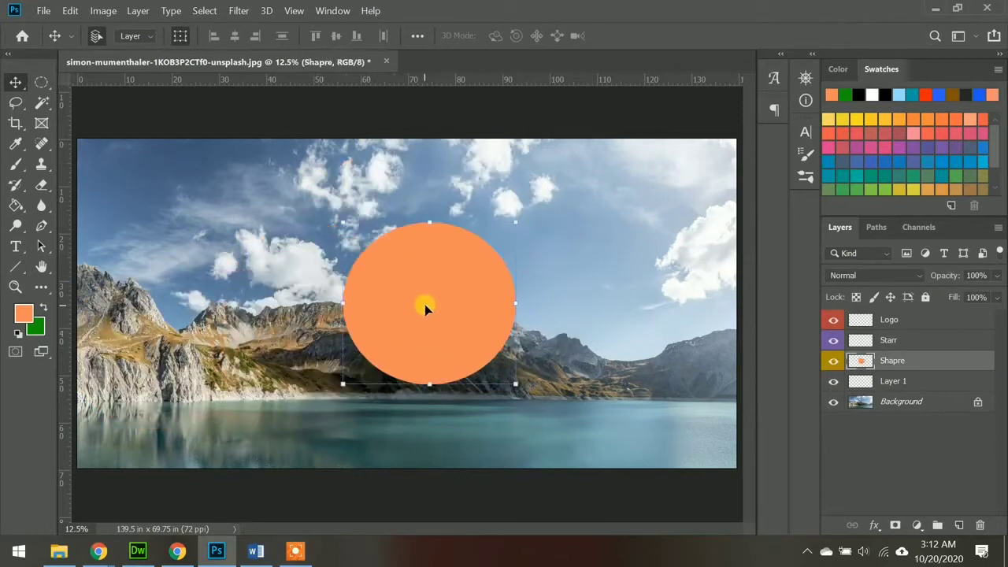
On the Starr layer, fill a rectangular selection about 42 by 28 in with green over the upper-left sky, and deselect it
{"action": "left_click", "coordinate": [863, 342]}
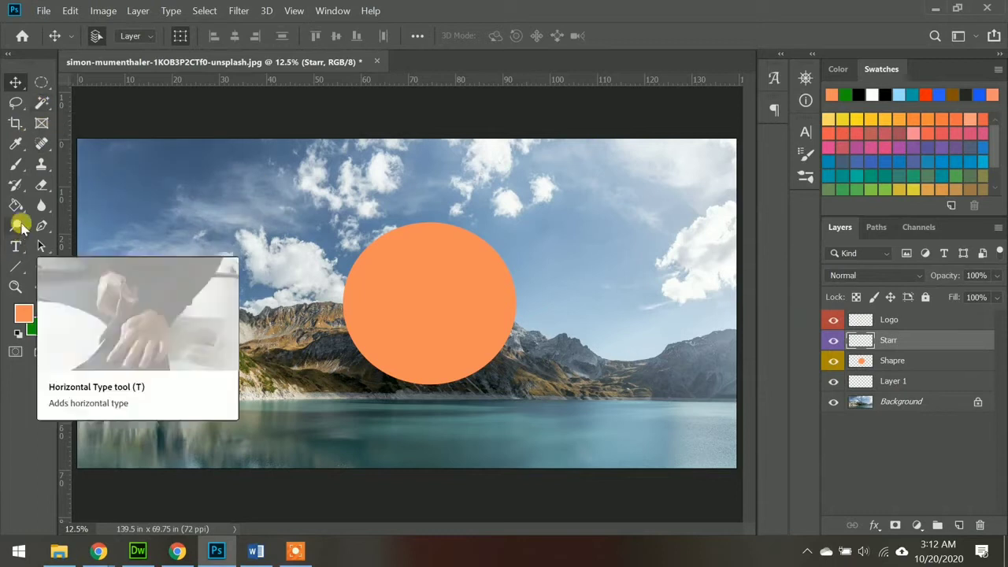
{"action": "left_click", "coordinate": [45, 85]}
{"action": "left_click", "coordinate": [99, 79]}
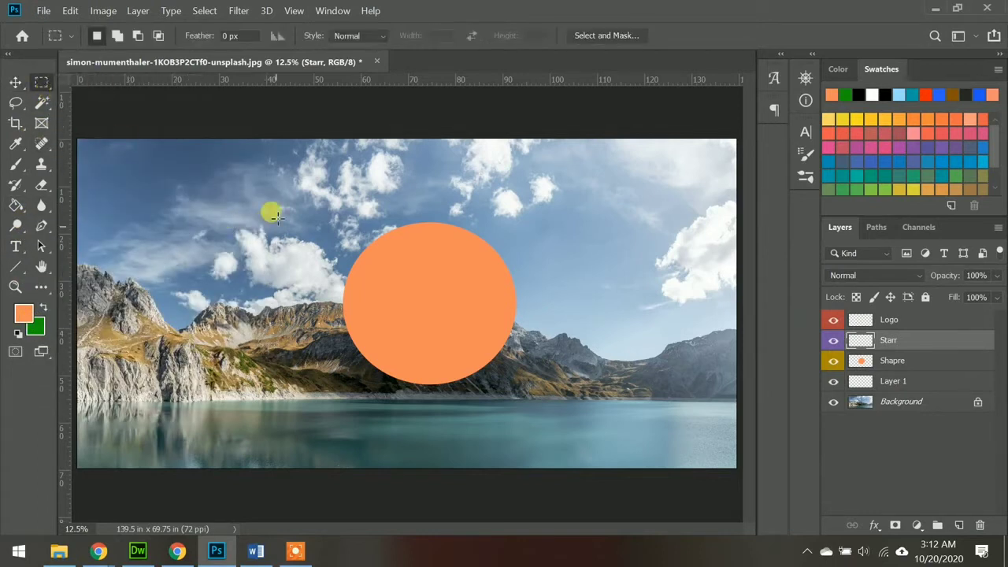
{"action": "left_click_drag", "start_coordinate": [293, 177], "coordinate": [93, 308]}
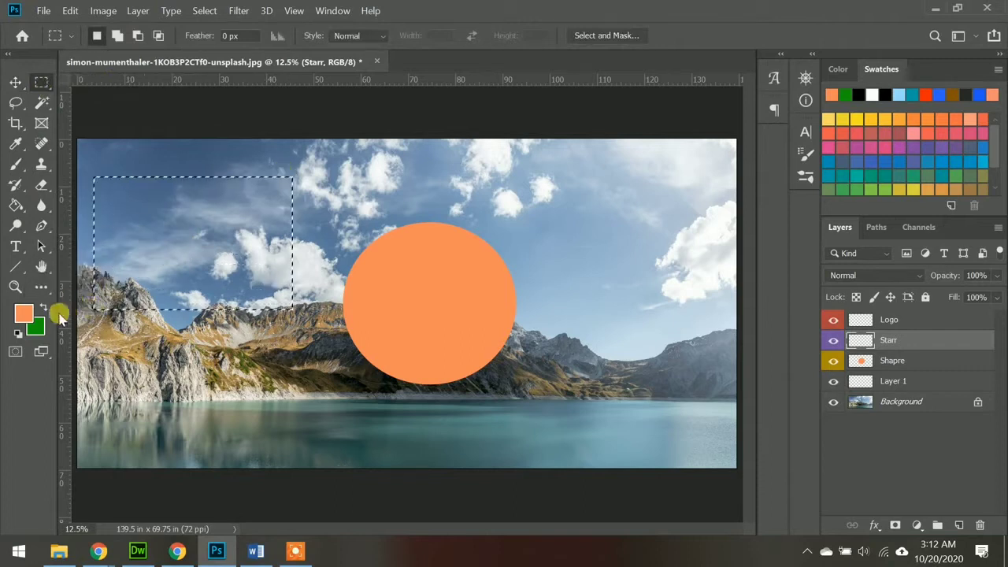
{"action": "left_click", "coordinate": [46, 308]}
{"action": "left_click", "coordinate": [15, 205]}
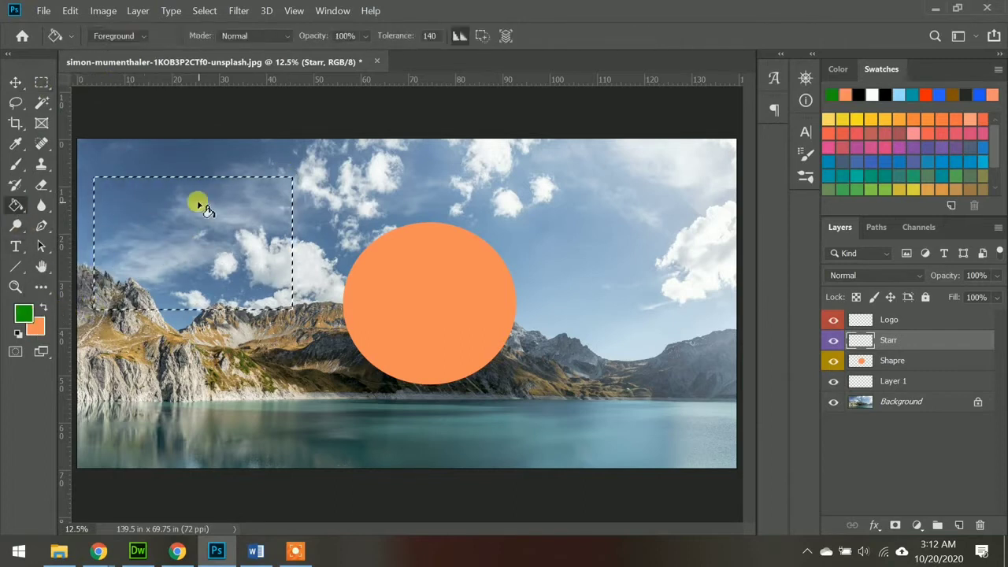
{"action": "left_click", "coordinate": [199, 205]}
{"action": "left_click", "coordinate": [14, 82]}
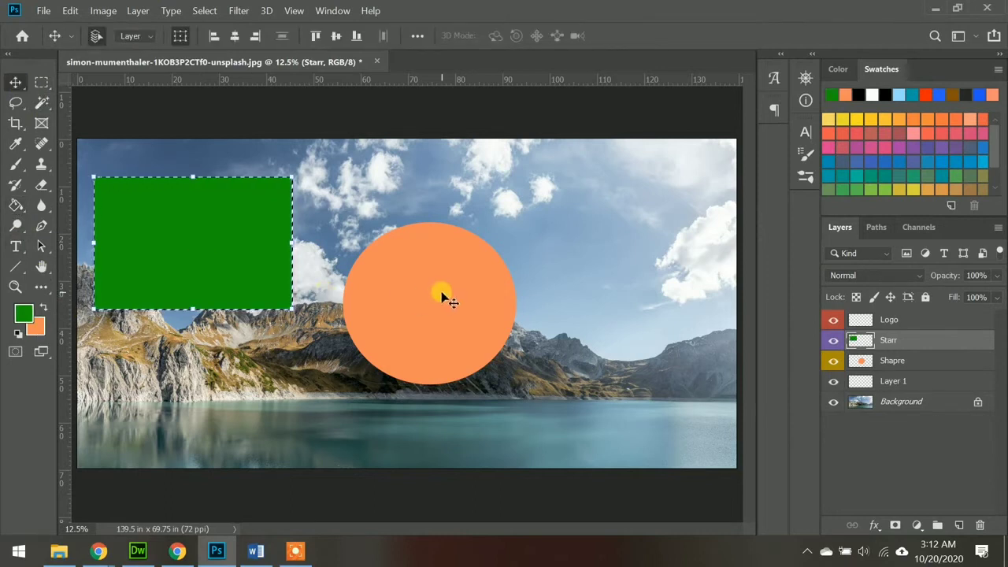
{"action": "key", "text": "ctrl+d"}
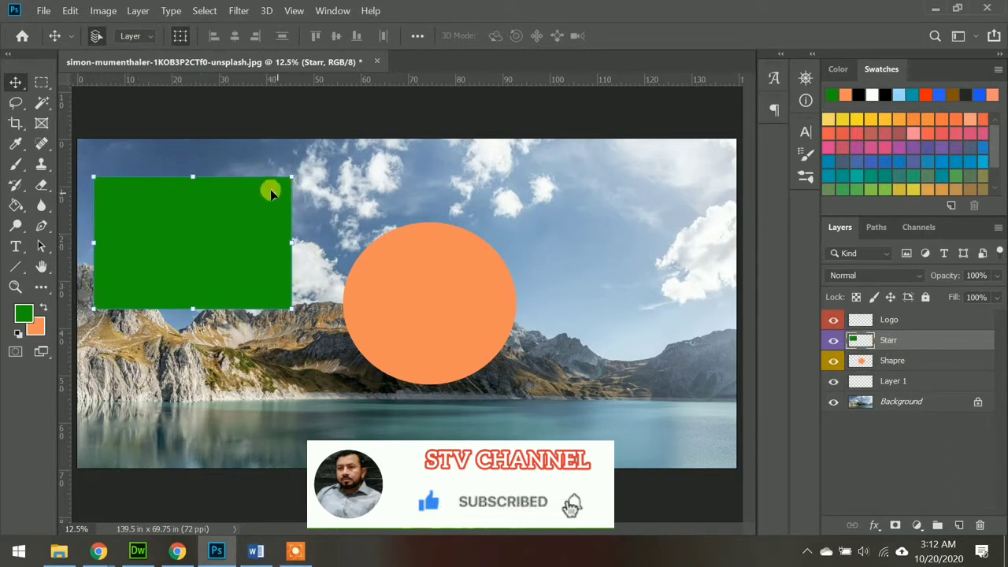
With the Background layer active, use Auto-Select to move the orange ellipse up to the image's top edge, slightly right of centre
{"action": "left_click", "coordinate": [877, 365]}
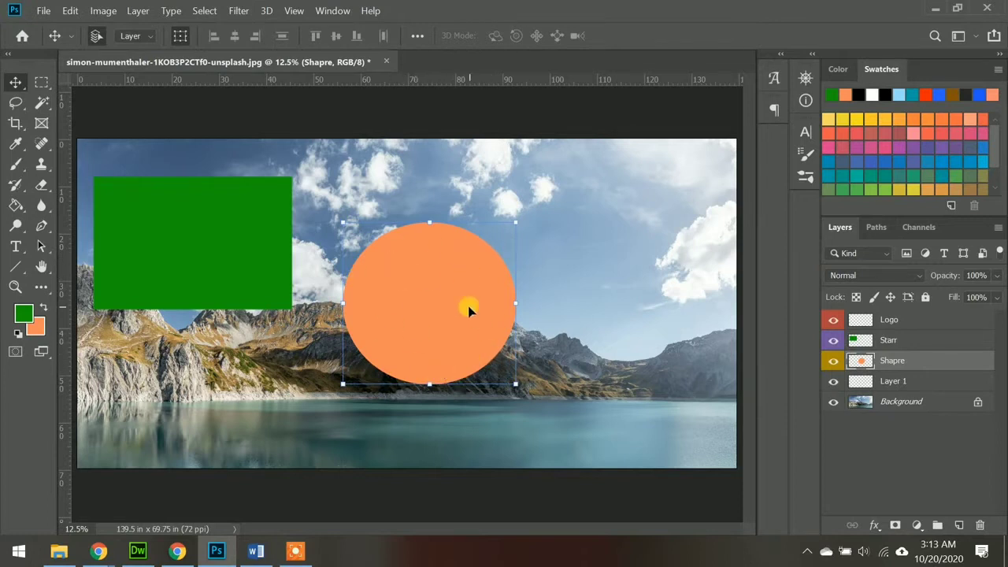
{"action": "left_click", "coordinate": [882, 403]}
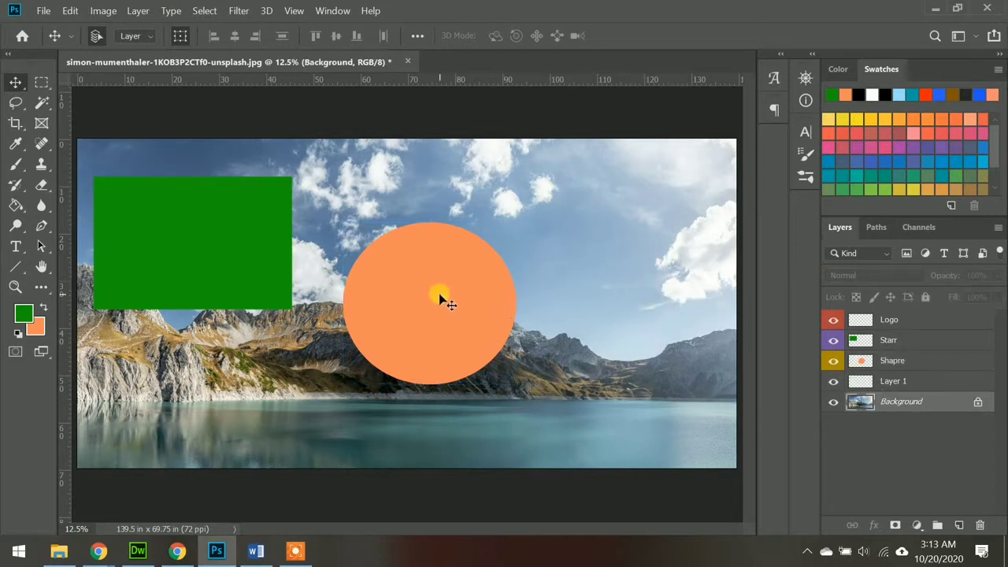
{"action": "left_click_drag", "start_coordinate": [424, 296], "coordinate": [482, 218]}
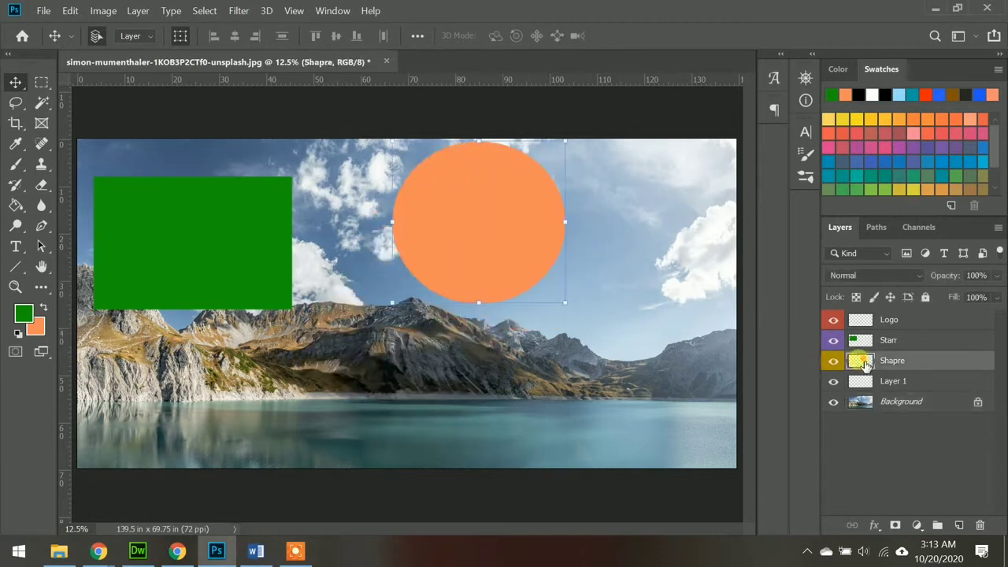
Move the green rectangle to the bottom centre of the image and place the orange ellipse just above it
{"action": "left_click_drag", "start_coordinate": [194, 240], "coordinate": [210, 260]}
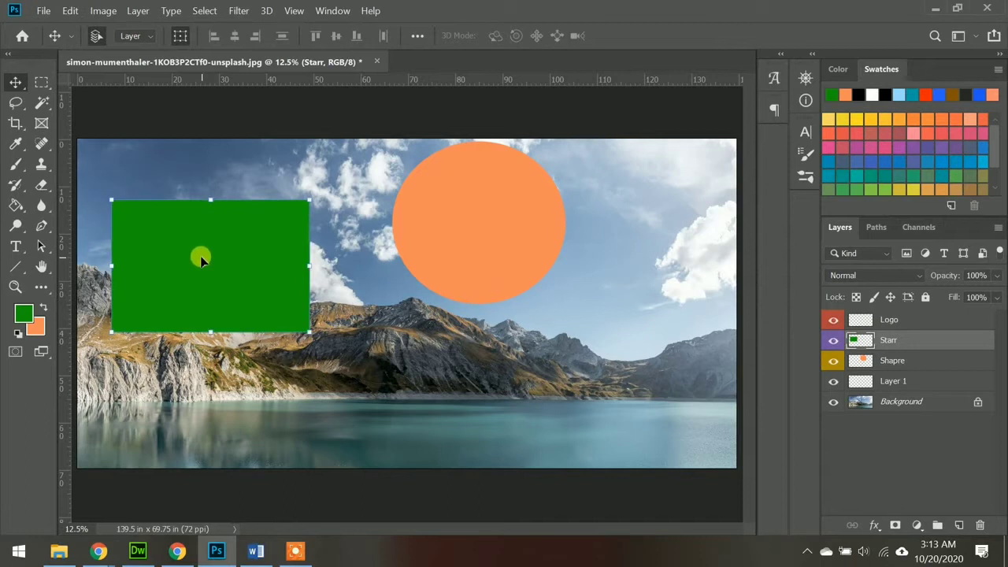
{"action": "left_click_drag", "start_coordinate": [201, 261], "coordinate": [423, 385]}
{"action": "left_click_drag", "start_coordinate": [473, 251], "coordinate": [197, 277]}
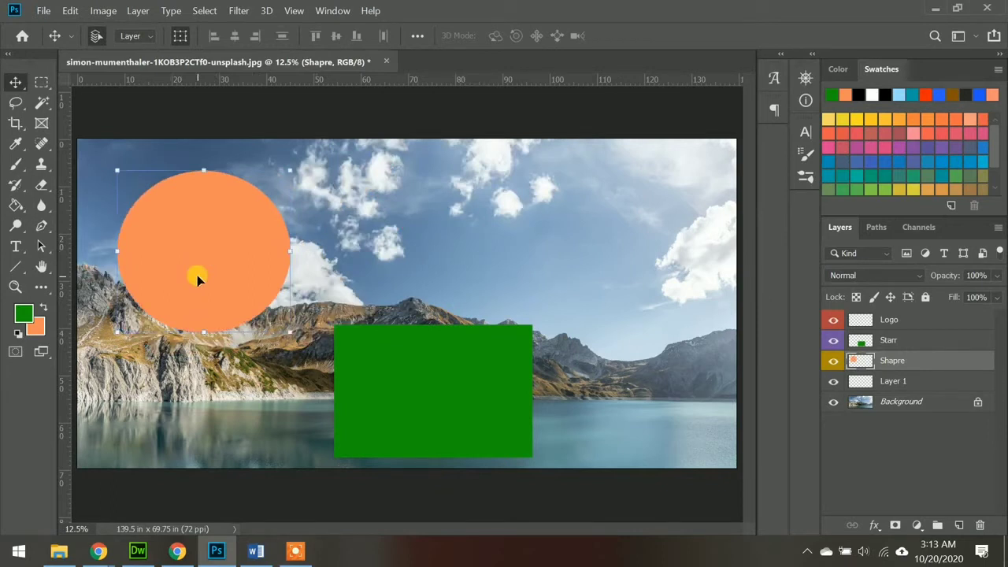
{"action": "left_click_drag", "start_coordinate": [196, 265], "coordinate": [429, 310]}
Reposition the green rectangle so its top edge sits directly beneath the orange ellipse
{"action": "left_click", "coordinate": [425, 377]}
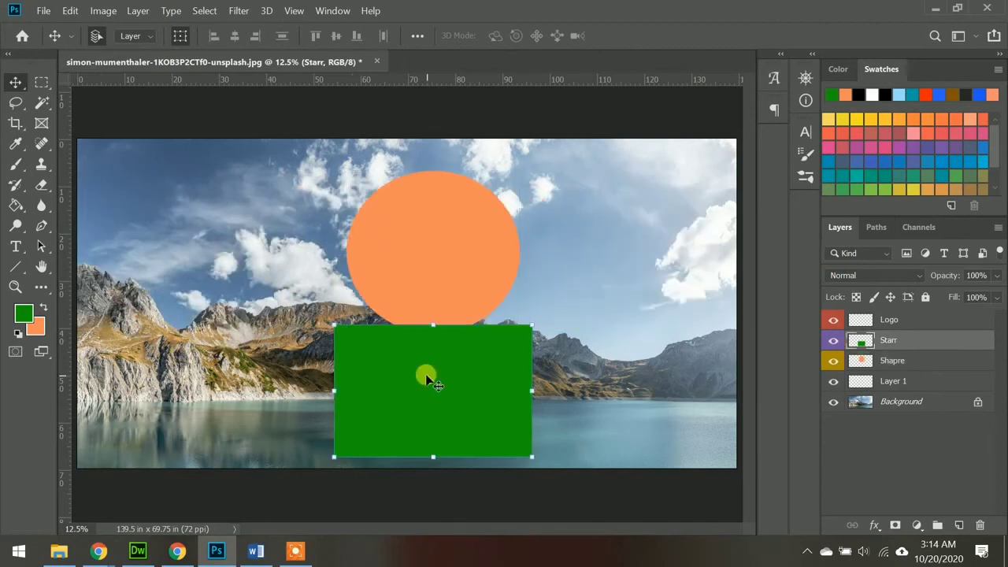
{"action": "left_click_drag", "start_coordinate": [426, 378], "coordinate": [389, 313]}
{"action": "left_click_drag", "start_coordinate": [396, 378], "coordinate": [248, 371]}
{"action": "key", "text": "ctrl+z"}
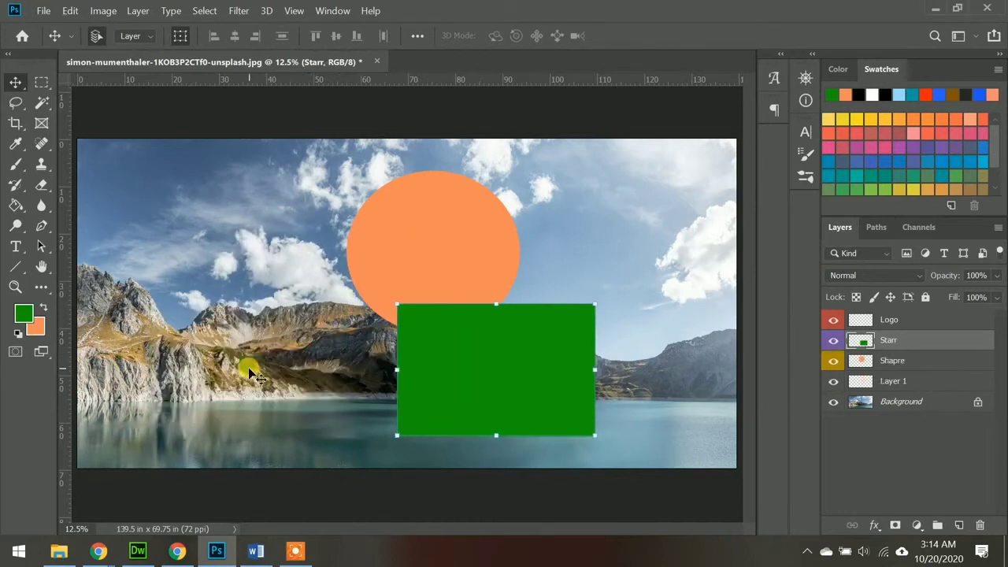
{"action": "left_click_drag", "start_coordinate": [508, 385], "coordinate": [436, 415]}
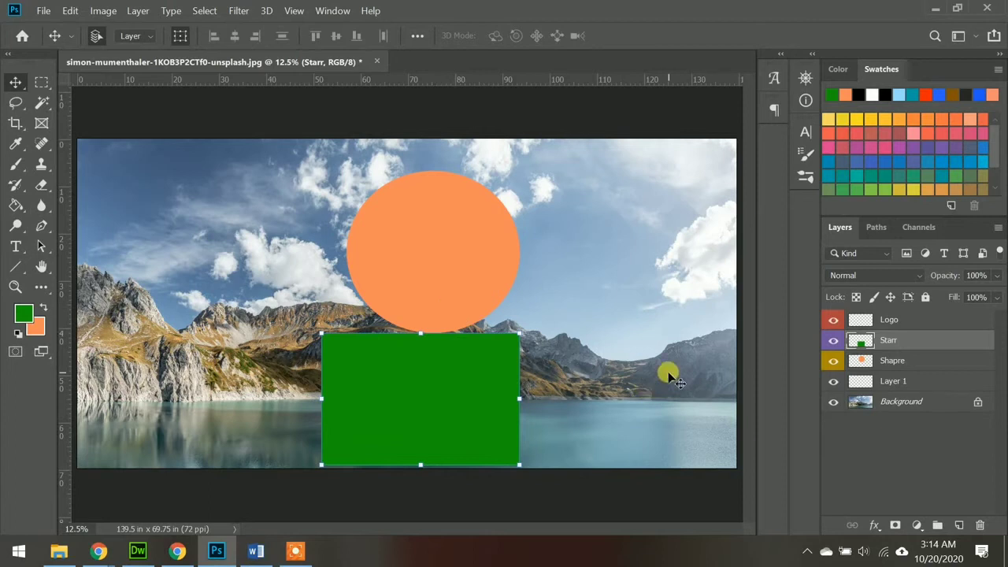
Select the Starr and Shapre layers together and move both shapes up and to the left, about 21 in horizontally
{"action": "left_click", "coordinate": [861, 363], "text": "ctrl"}
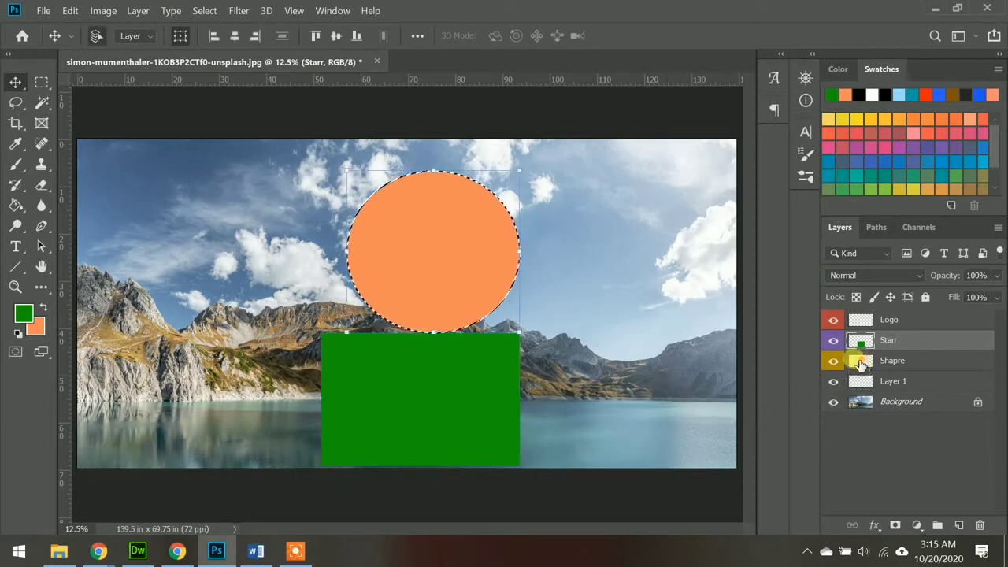
{"action": "key", "text": "ctrl+d"}
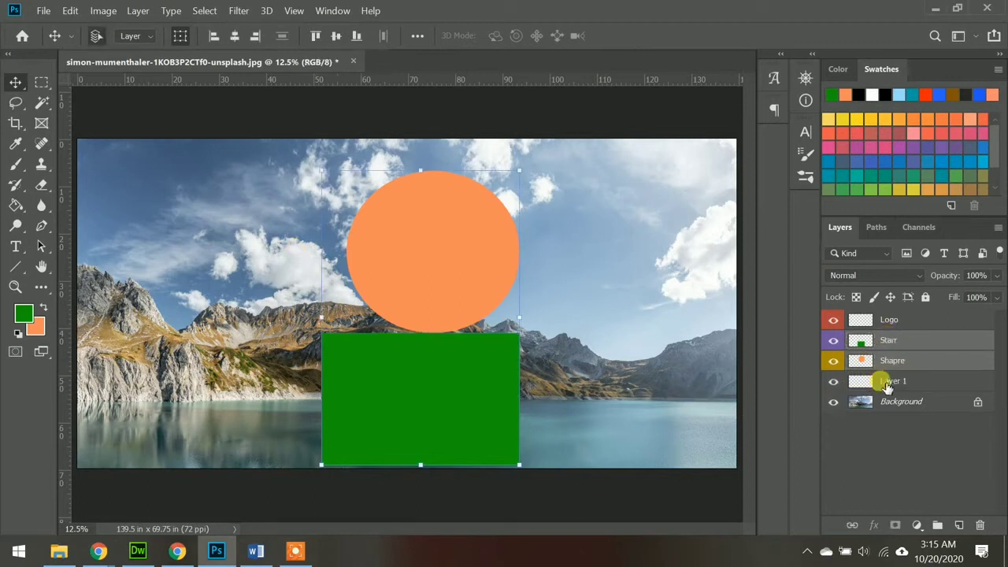
{"action": "left_click_drag", "start_coordinate": [449, 386], "coordinate": [346, 362]}
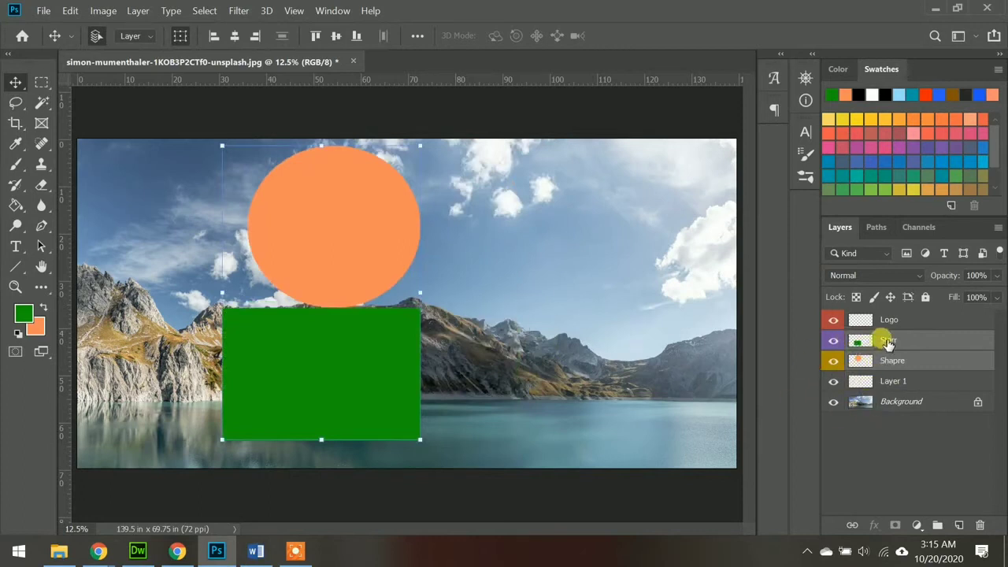
Move the green rectangle alone down to the image's bottom edge, and shift the Starr and Shapre layers together to the right
{"action": "left_click", "coordinate": [888, 341]}
{"action": "left_click_drag", "start_coordinate": [338, 384], "coordinate": [361, 415]}
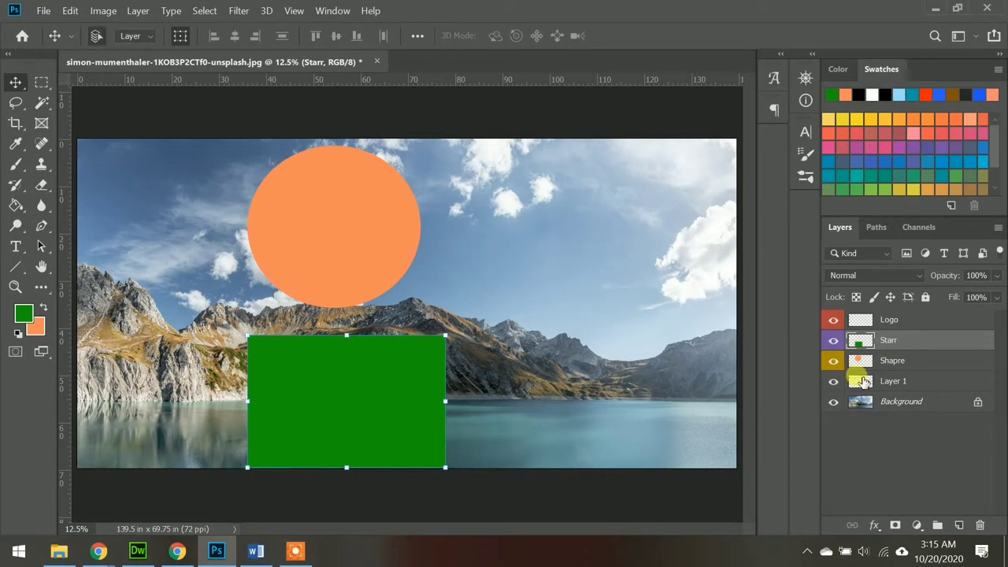
{"action": "left_click", "coordinate": [890, 365], "text": "ctrl"}
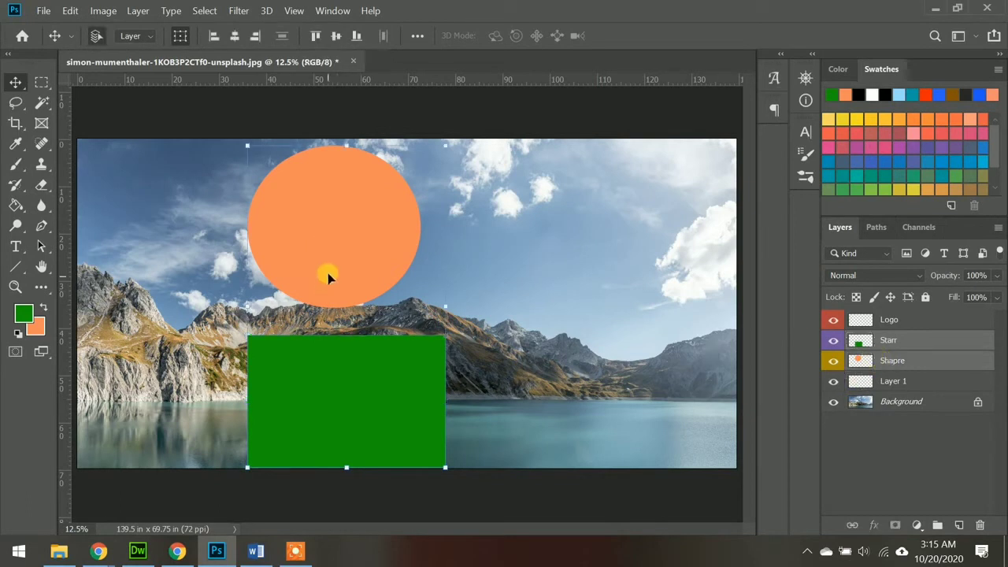
{"action": "left_click_drag", "start_coordinate": [379, 249], "coordinate": [374, 289]}
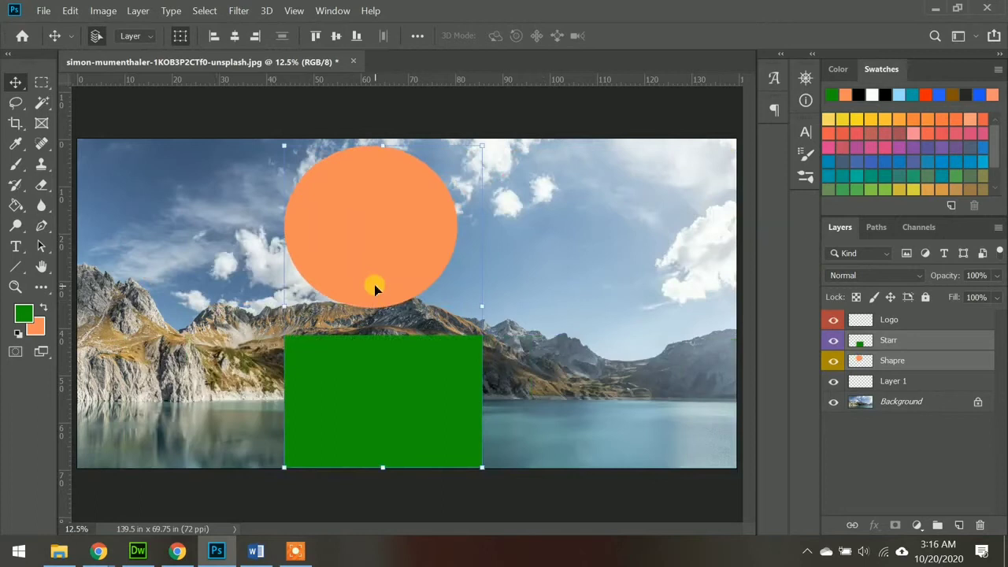
Select the range of layers from Logo to Shapre, and extend the range down to Background
{"action": "left_click", "coordinate": [857, 323]}
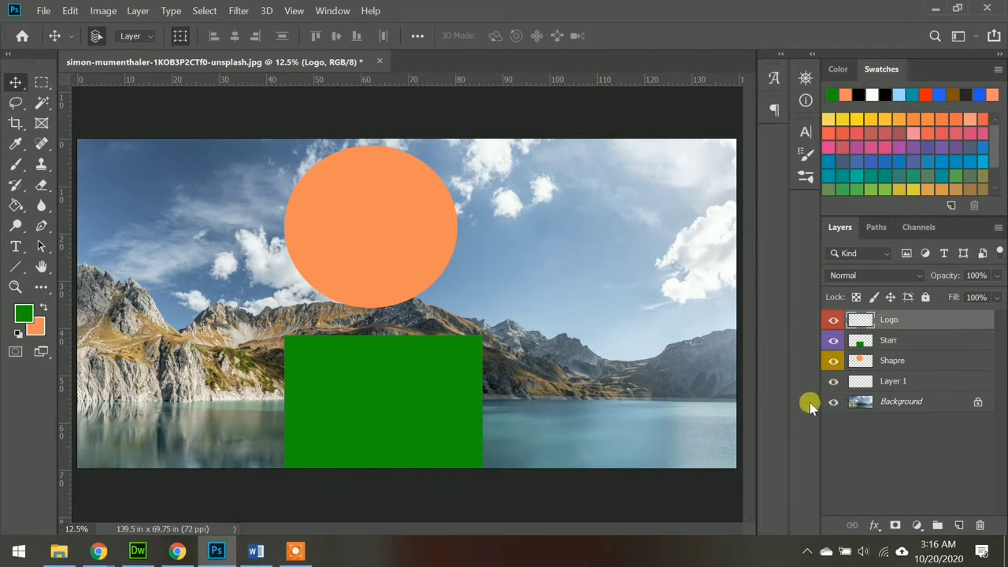
{"action": "left_click", "coordinate": [893, 362], "text": "shift"}
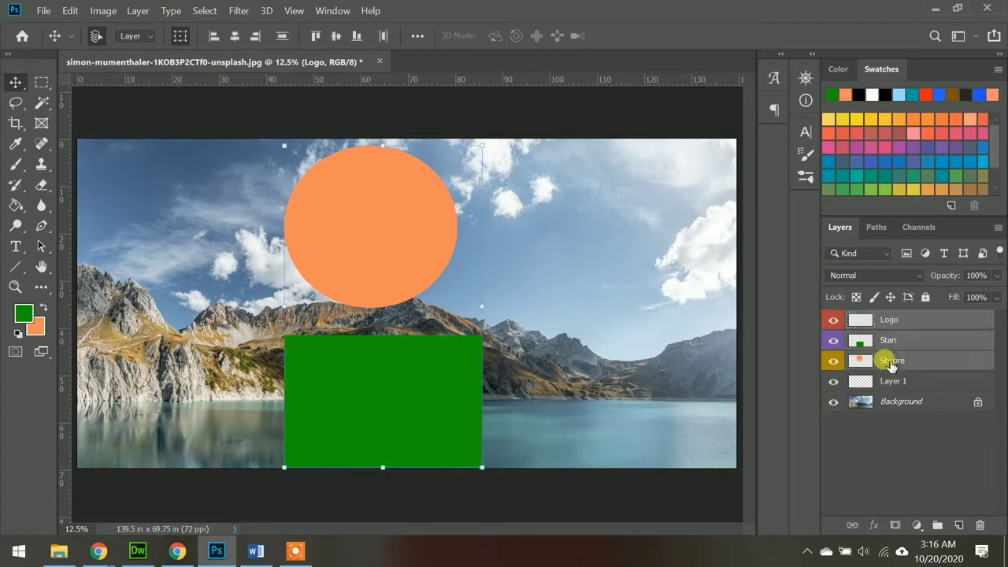
{"action": "left_click", "coordinate": [884, 321]}
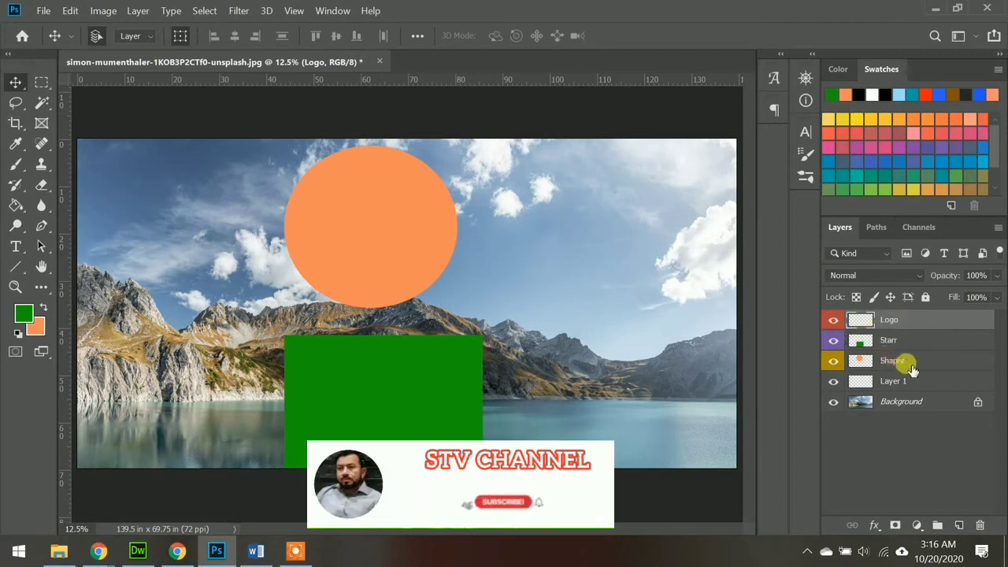
{"action": "left_click", "coordinate": [894, 363], "text": "shift"}
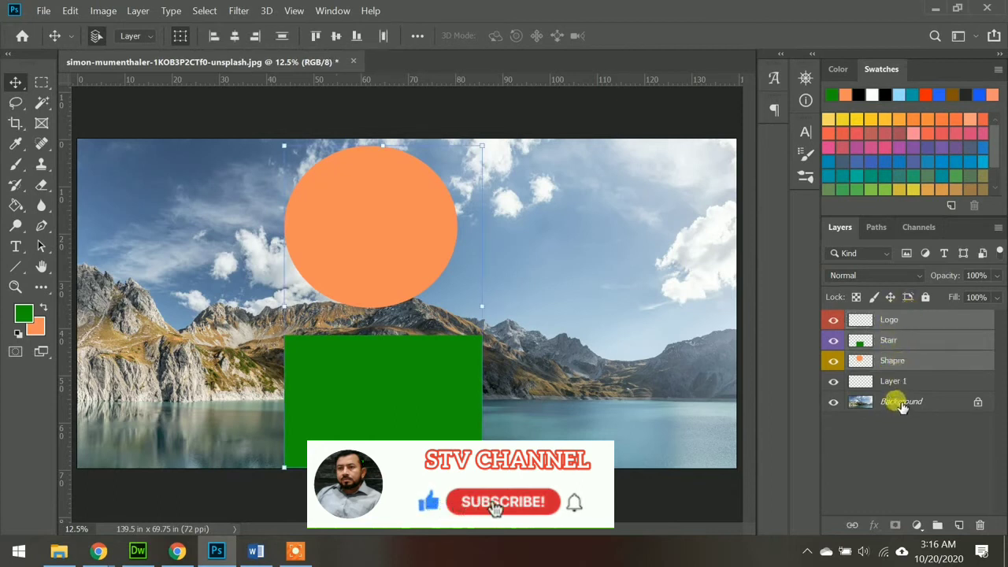
{"action": "left_click", "coordinate": [902, 403], "text": "shift"}
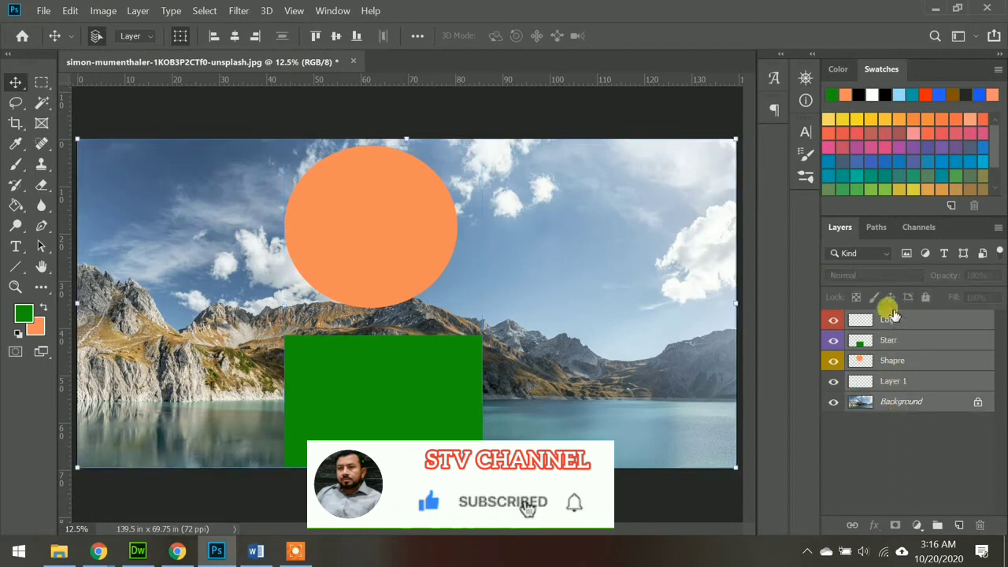
Try to move all selected layers including Background on the canvas, and try the same with the Background layer alone
{"action": "left_click", "coordinate": [658, 285]}
{"action": "left_click_drag", "start_coordinate": [659, 285], "coordinate": [709, 203]}
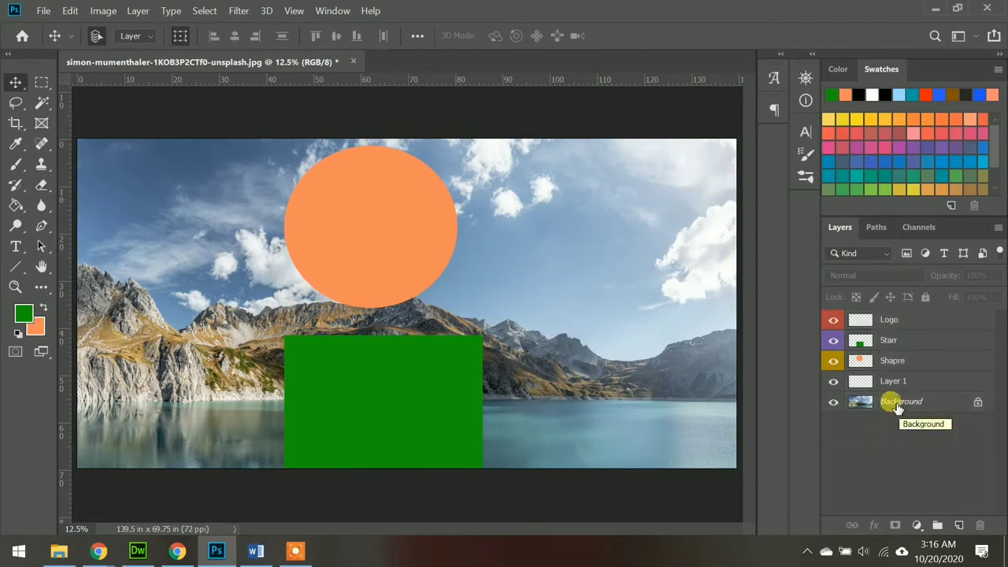
{"action": "left_click", "coordinate": [896, 407]}
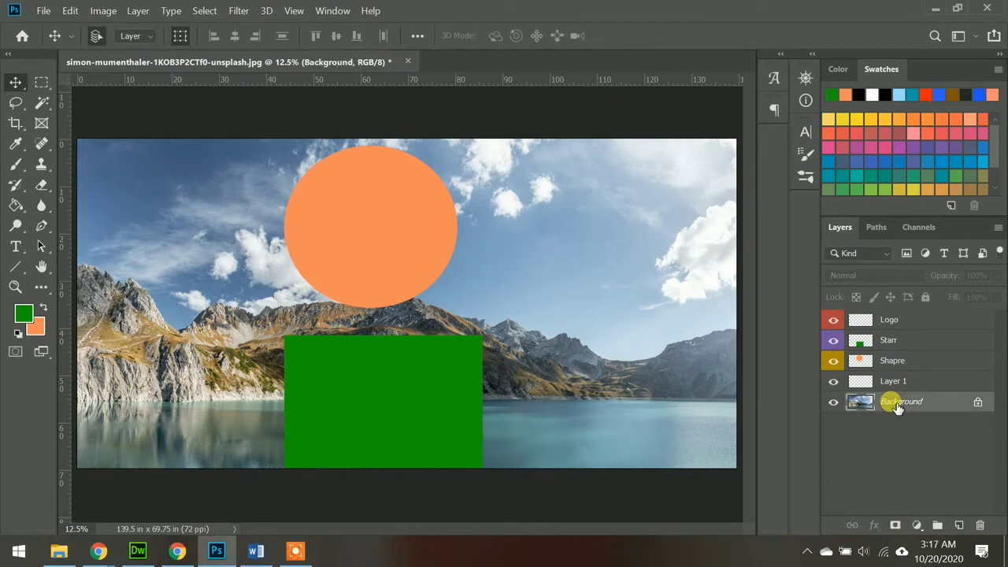
{"action": "left_click_drag", "start_coordinate": [578, 293], "coordinate": [741, 244]}
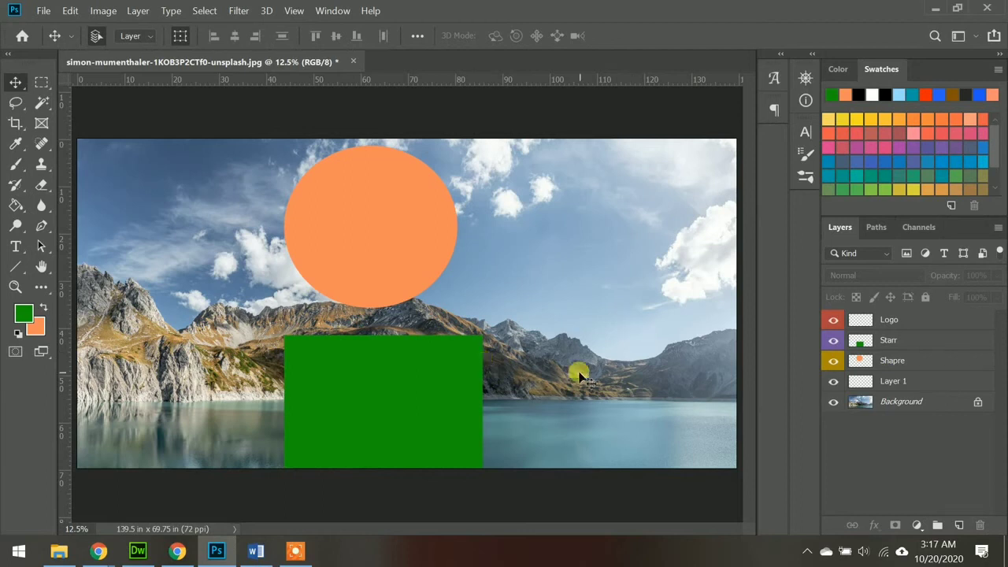
Select the non-adjacent Starr and Layer 1 layers together, leaving Shapre out, and reduce the selection to Layer 1
{"action": "left_click", "coordinate": [862, 342]}
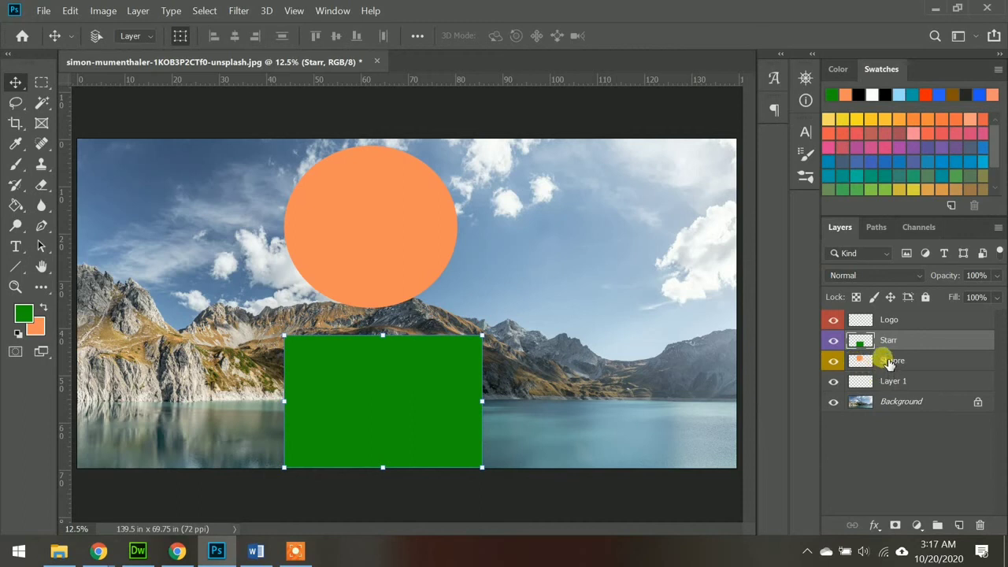
{"action": "left_click", "coordinate": [888, 362], "text": "ctrl"}
{"action": "left_click", "coordinate": [888, 363], "text": "ctrl"}
{"action": "left_click", "coordinate": [891, 384], "text": "ctrl"}
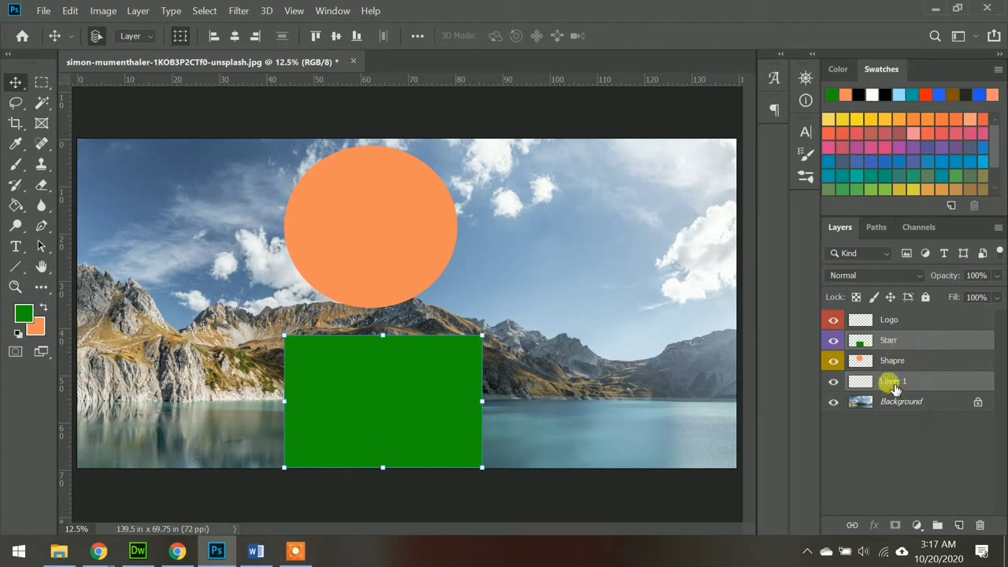
{"action": "left_click", "coordinate": [894, 387]}
Select the layer range from Logo to Shapre, move its shapes about 5 in right and 3 in up, and switch to the Word topics document
{"action": "left_click", "coordinate": [889, 323]}
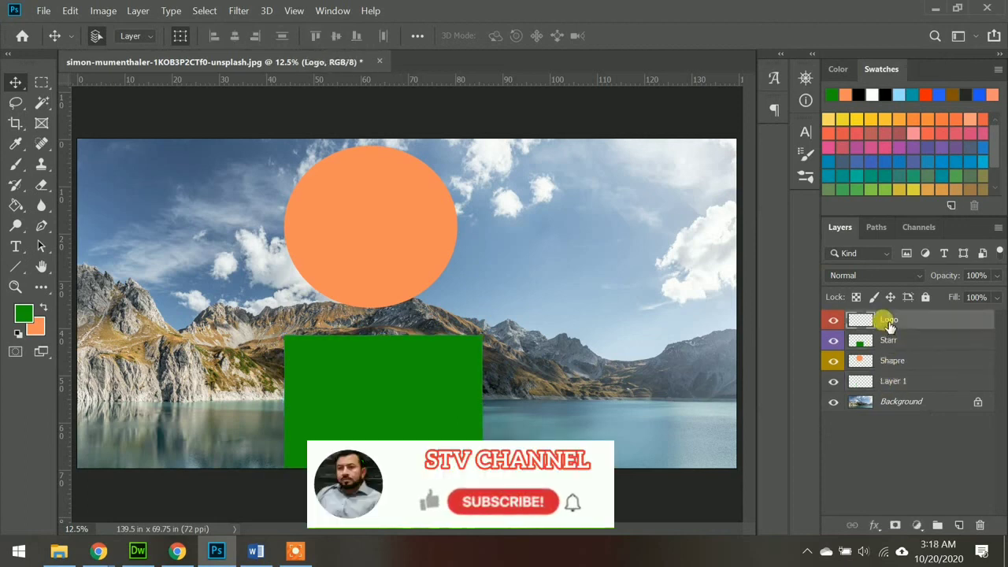
{"action": "left_click", "coordinate": [911, 363], "text": "shift"}
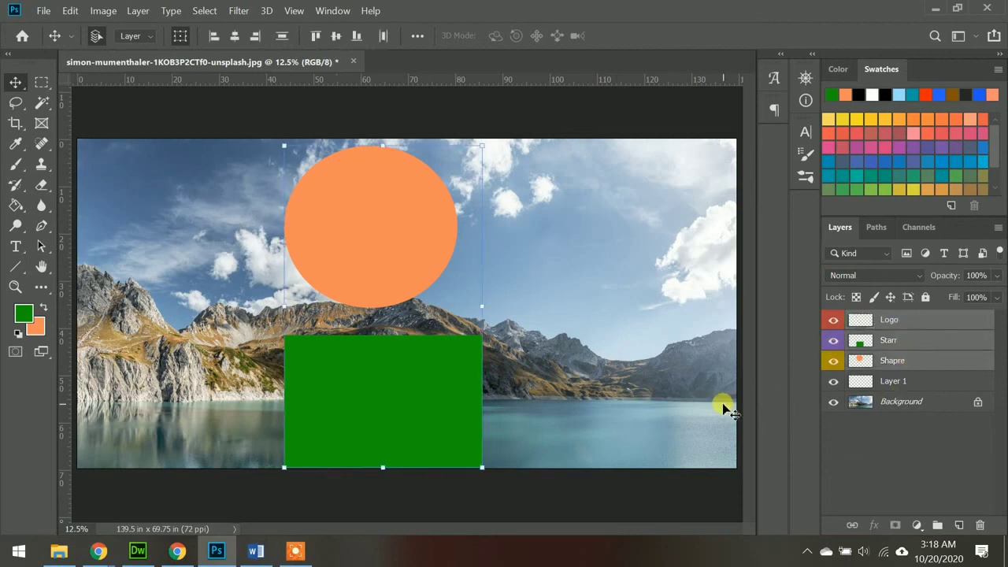
{"action": "left_click_drag", "start_coordinate": [375, 269], "coordinate": [395, 252]}
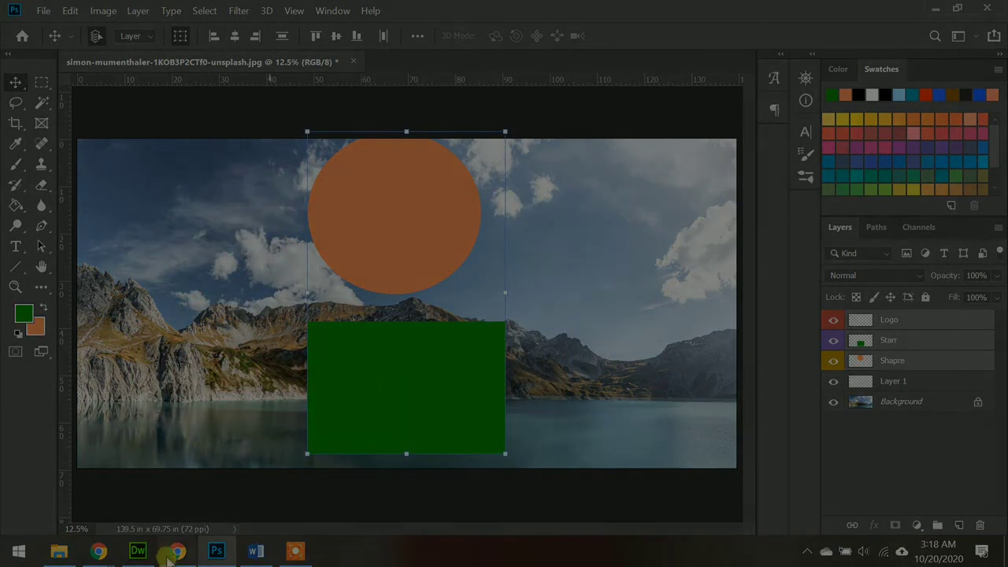
{"action": "left_click", "coordinate": [253, 553]}
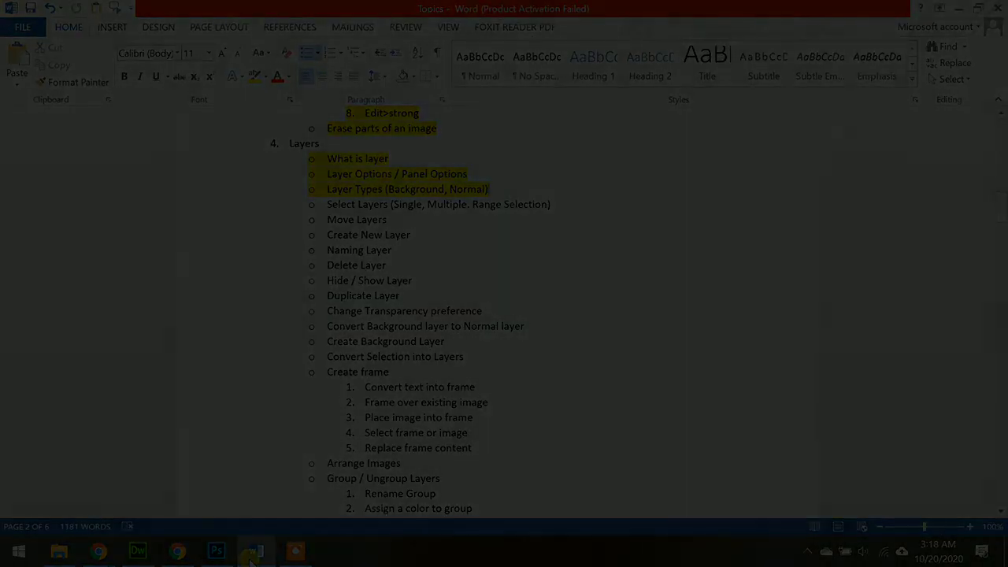